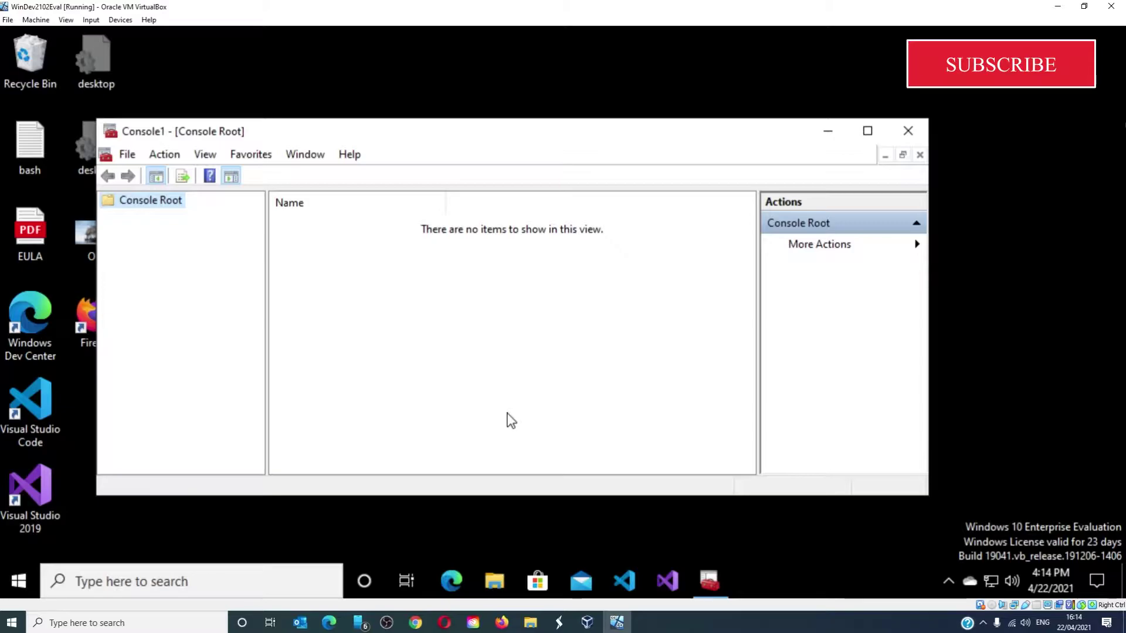
Add the Local Users and Groups snap-in for the local computer via Add/Remove Snap-in.
click(128, 158)
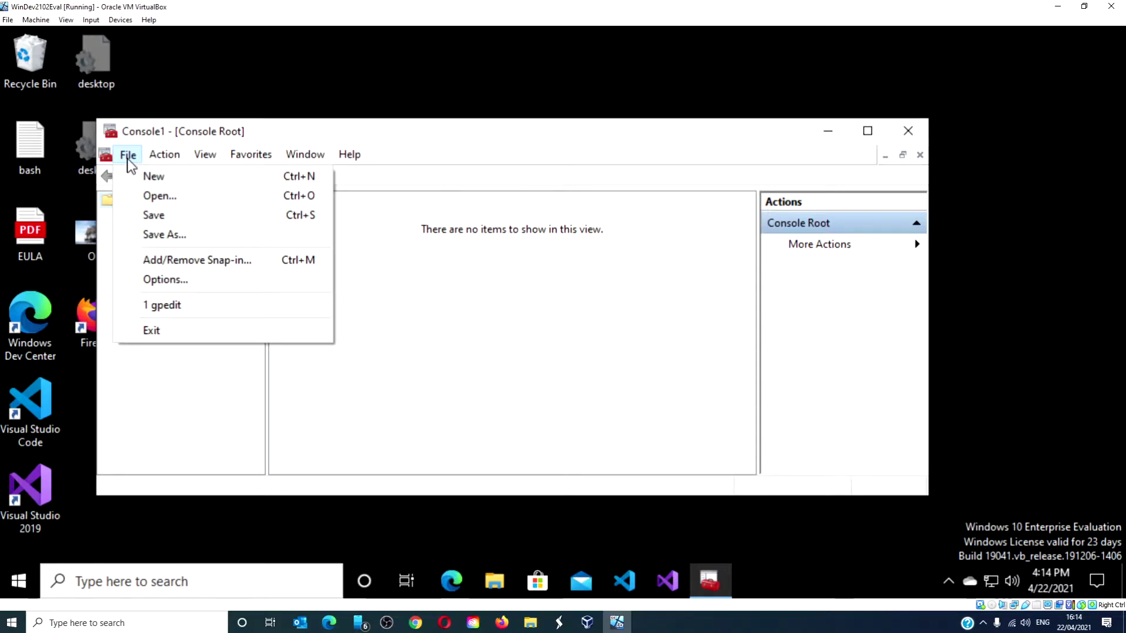
click(158, 265)
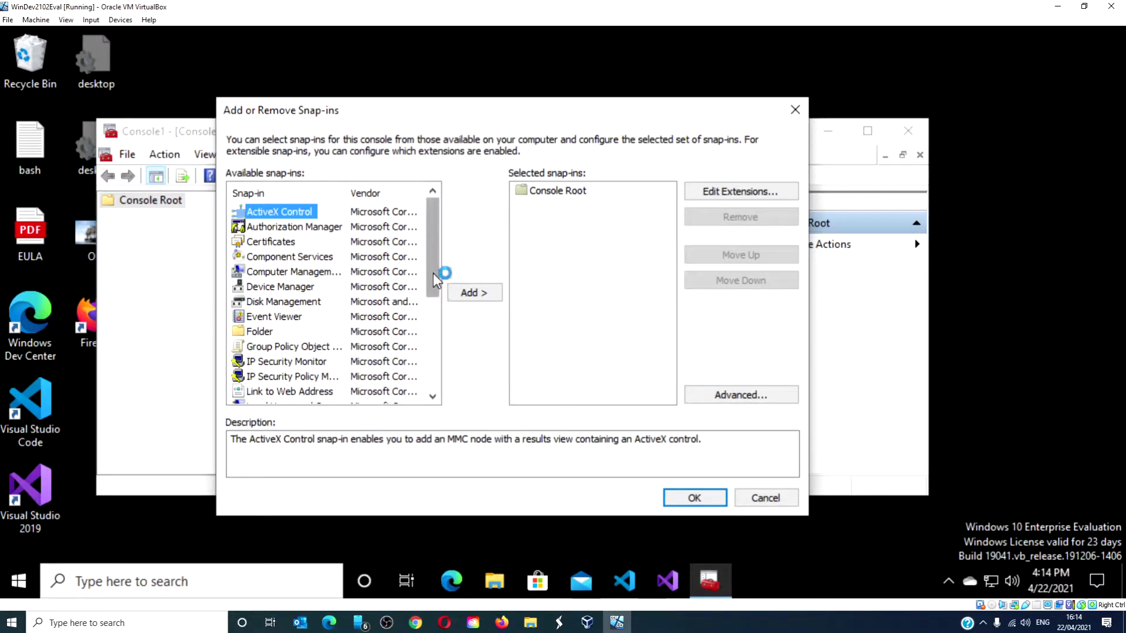
drag(432, 273, 431, 302)
click(377, 331)
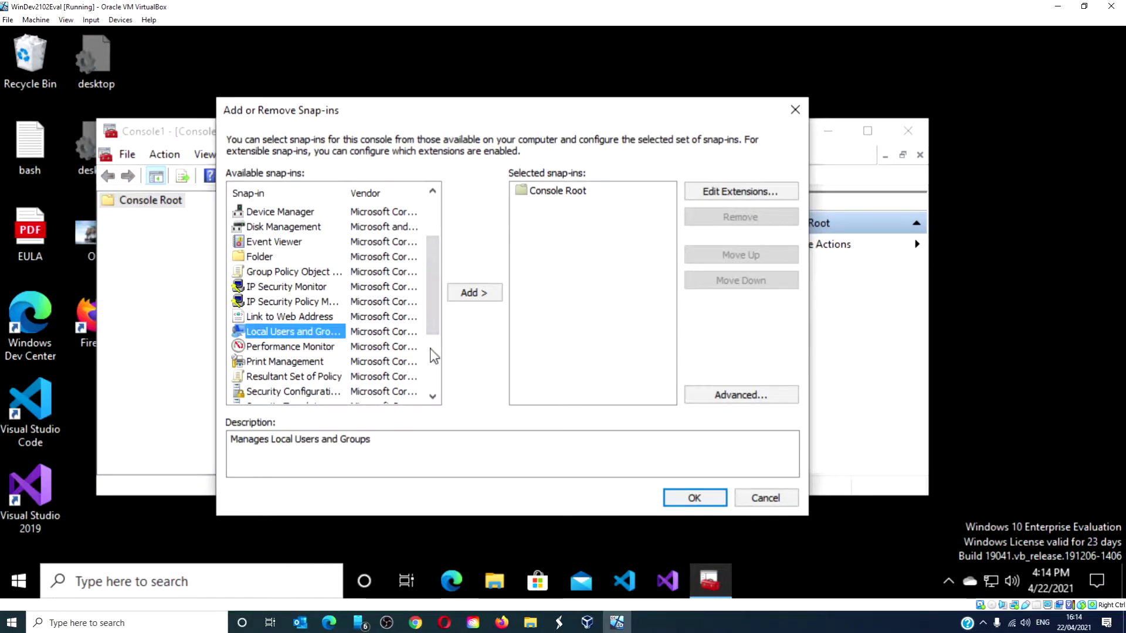
click(474, 293)
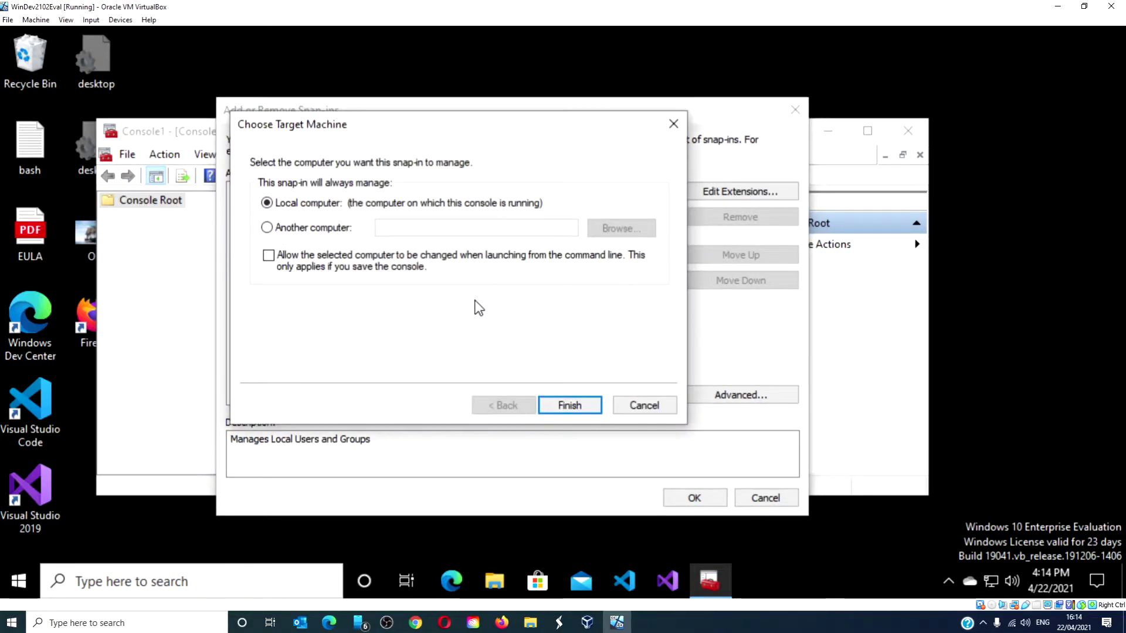
click(558, 405)
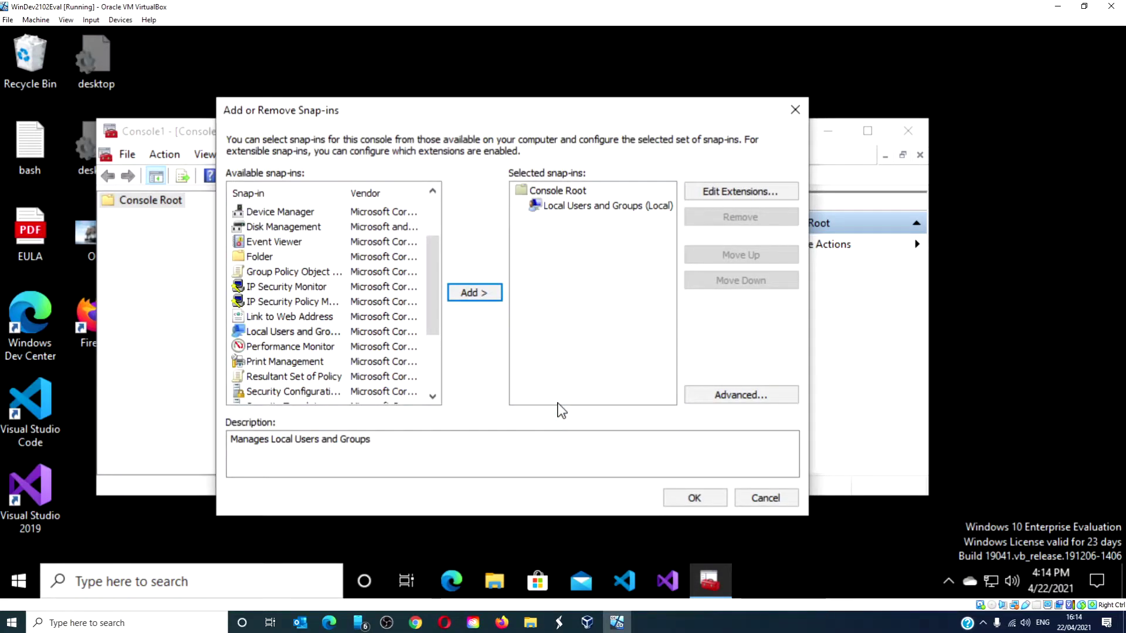
click(694, 498)
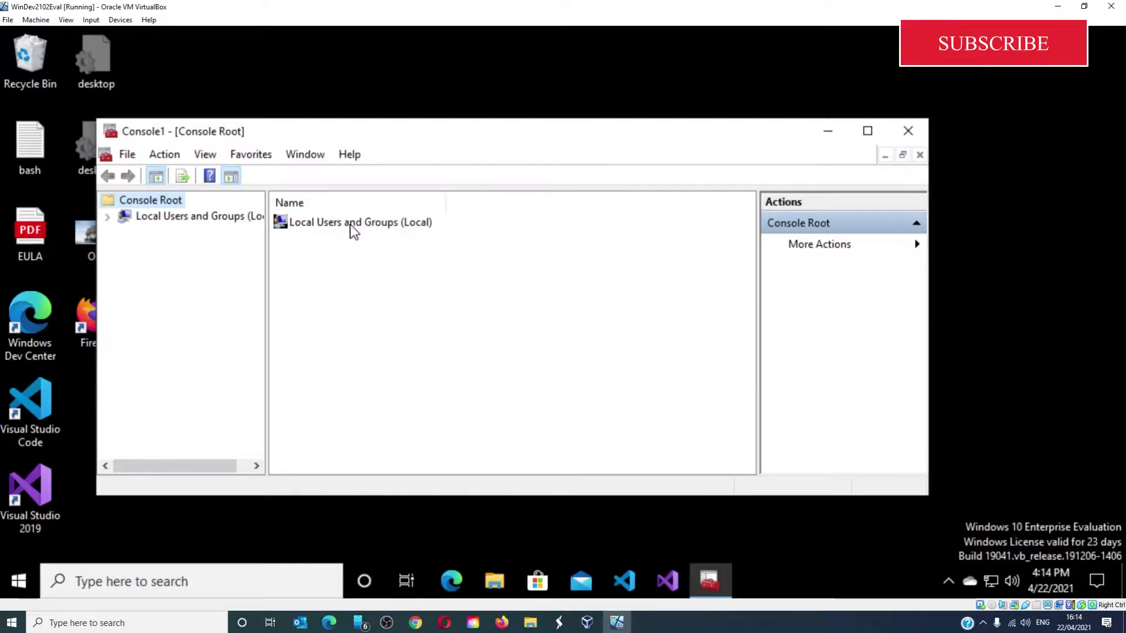
double_click(351, 231)
double_click(336, 228)
click(819, 244)
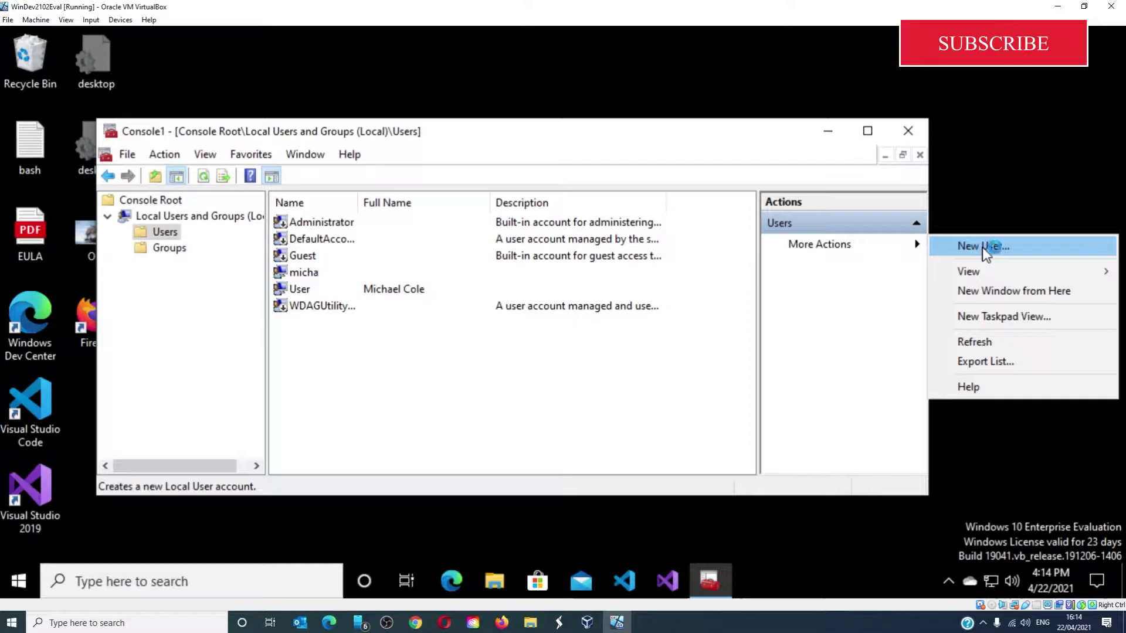
click(984, 248)
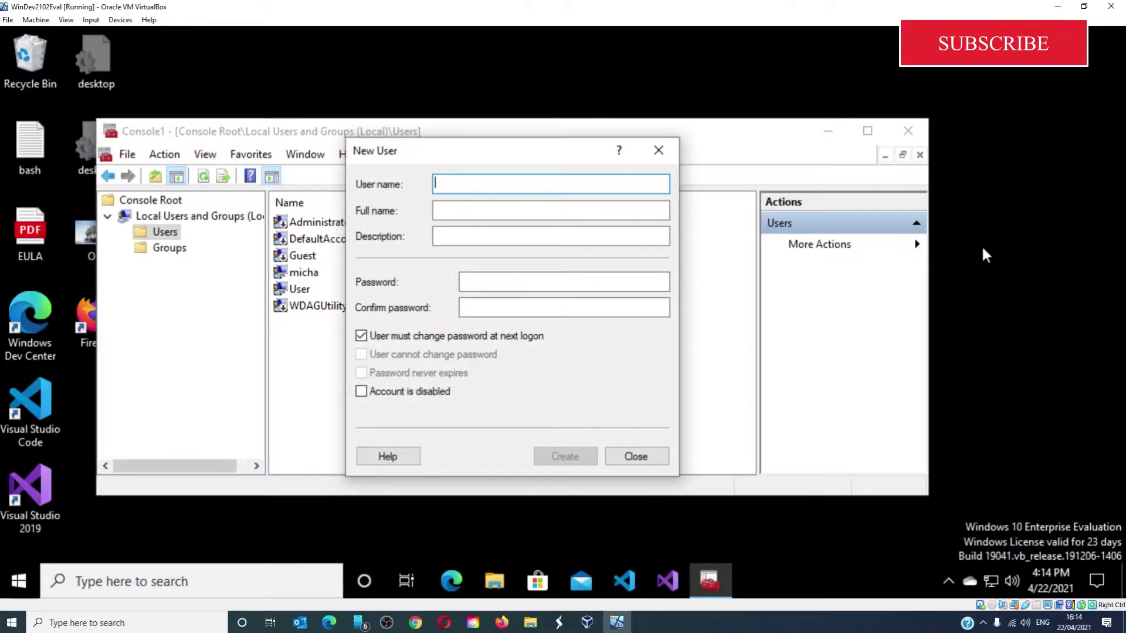
text(ichael)
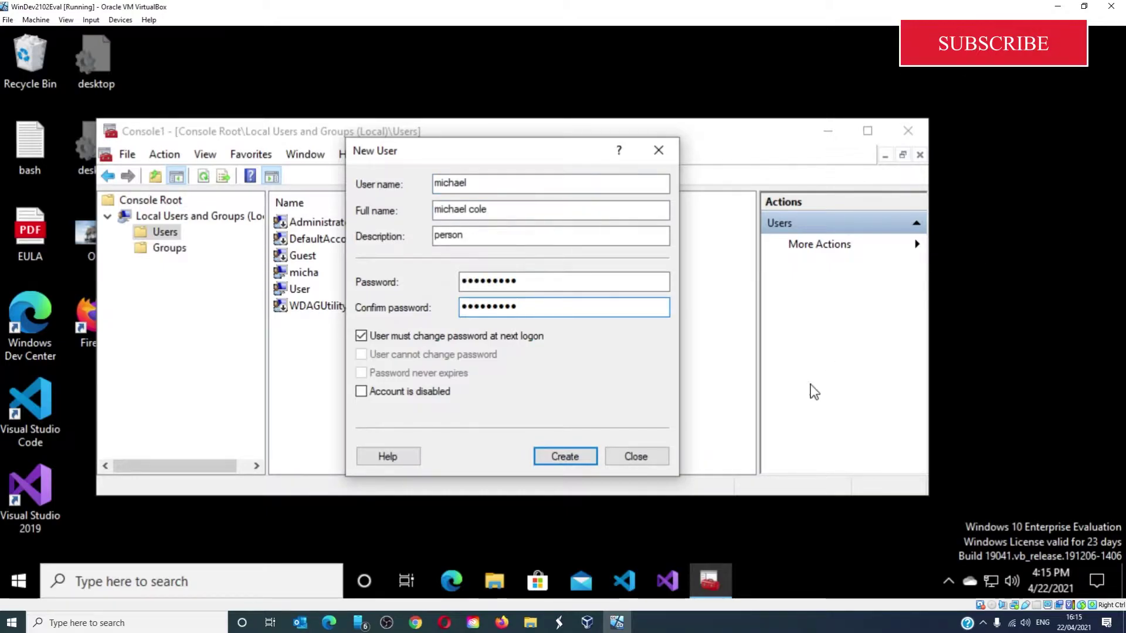
click(564, 457)
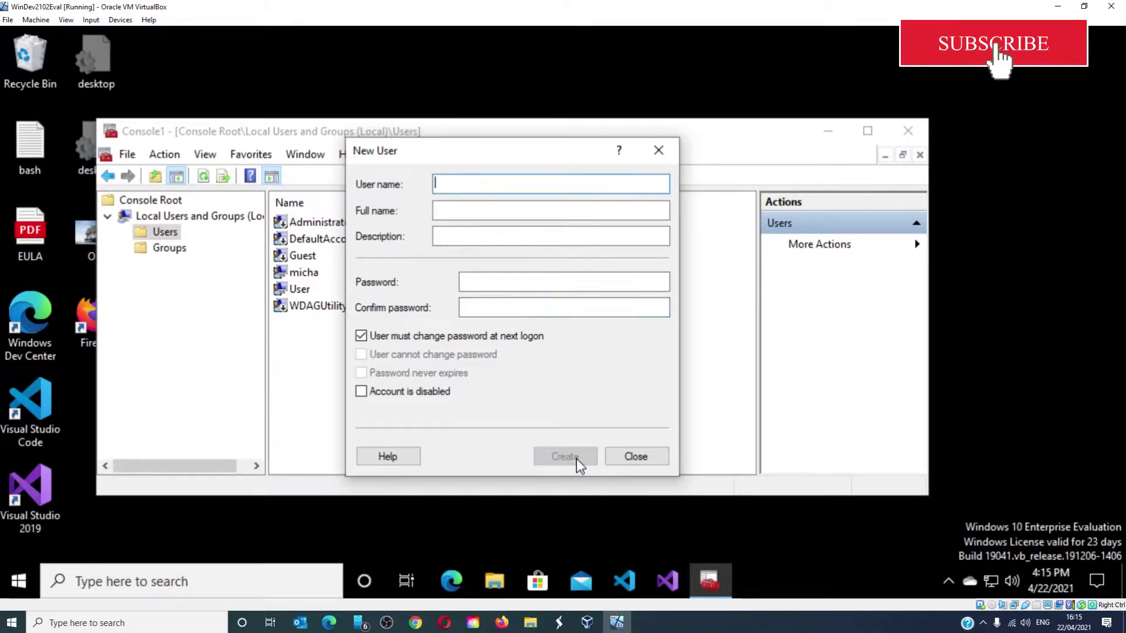
click(635, 456)
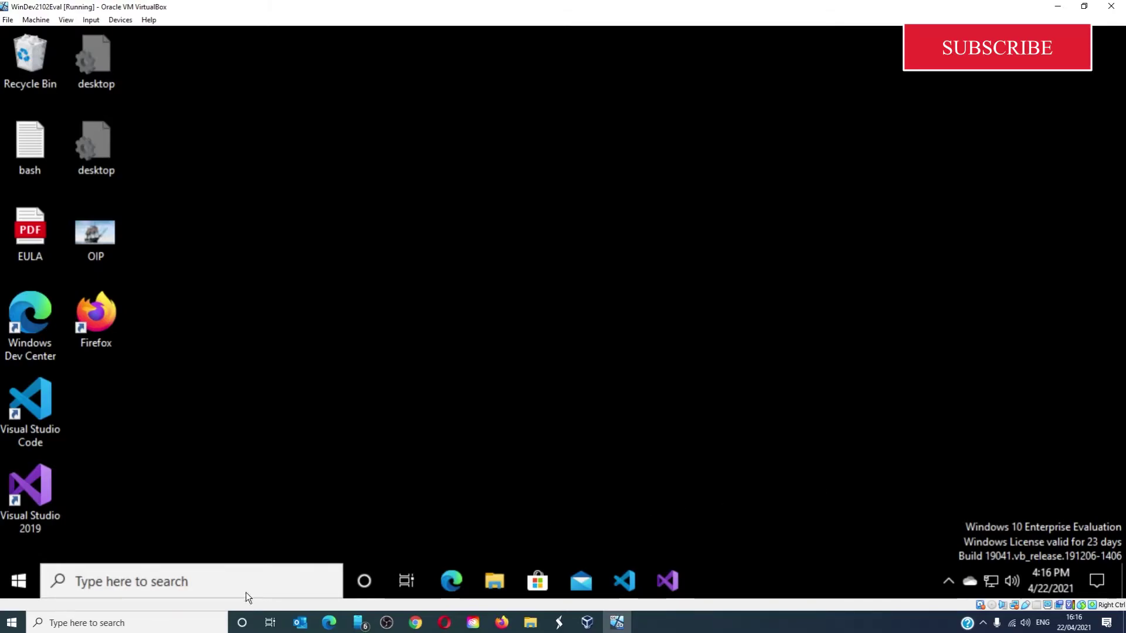
Reach Accounts > Family & other users and start adding someone else to this PC.
click(19, 581)
click(20, 517)
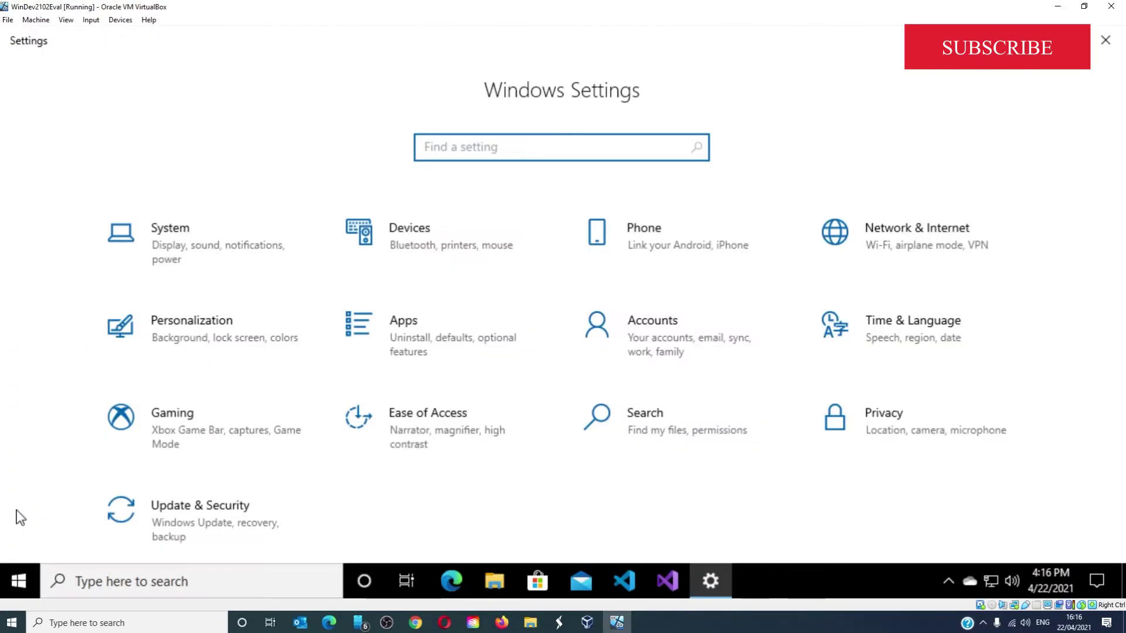
click(637, 333)
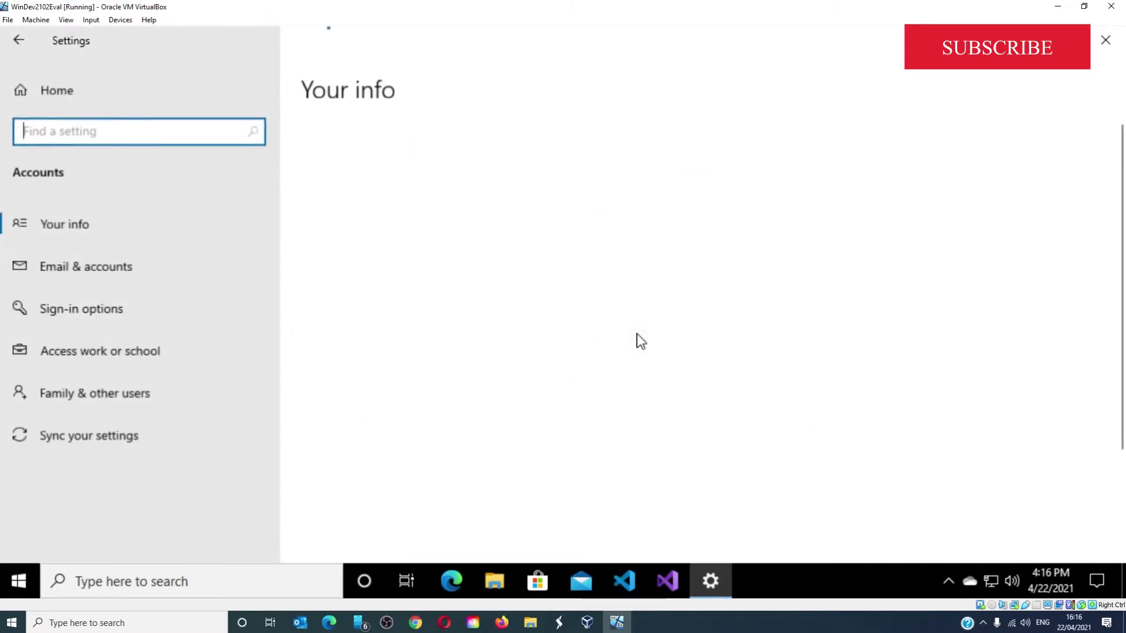
click(120, 400)
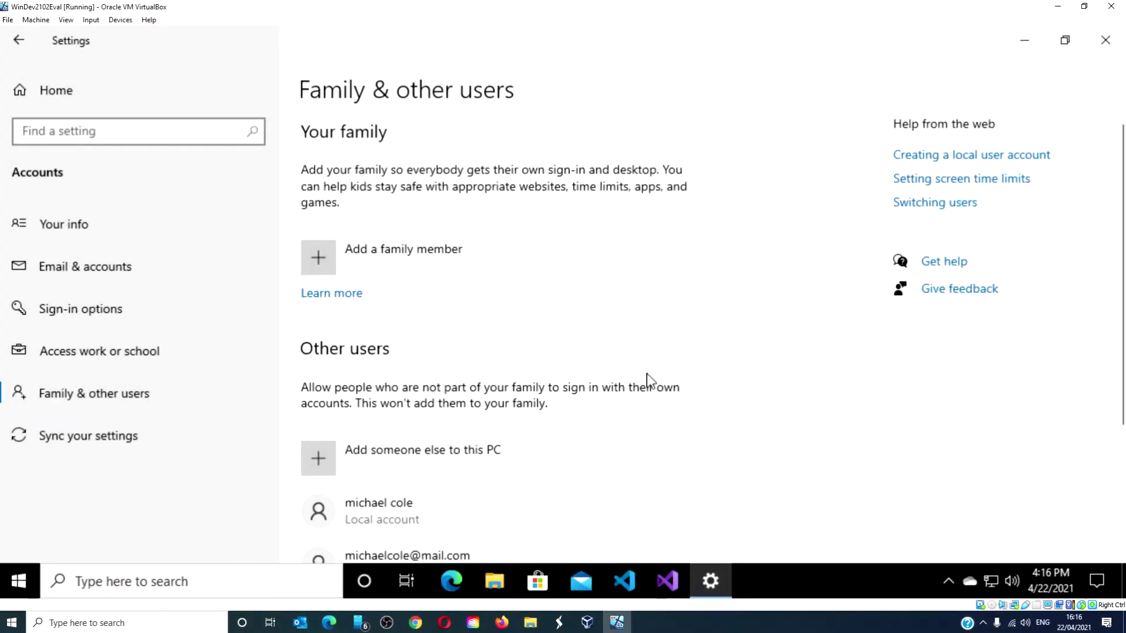
scroll(634, 379, down, 2)
click(387, 295)
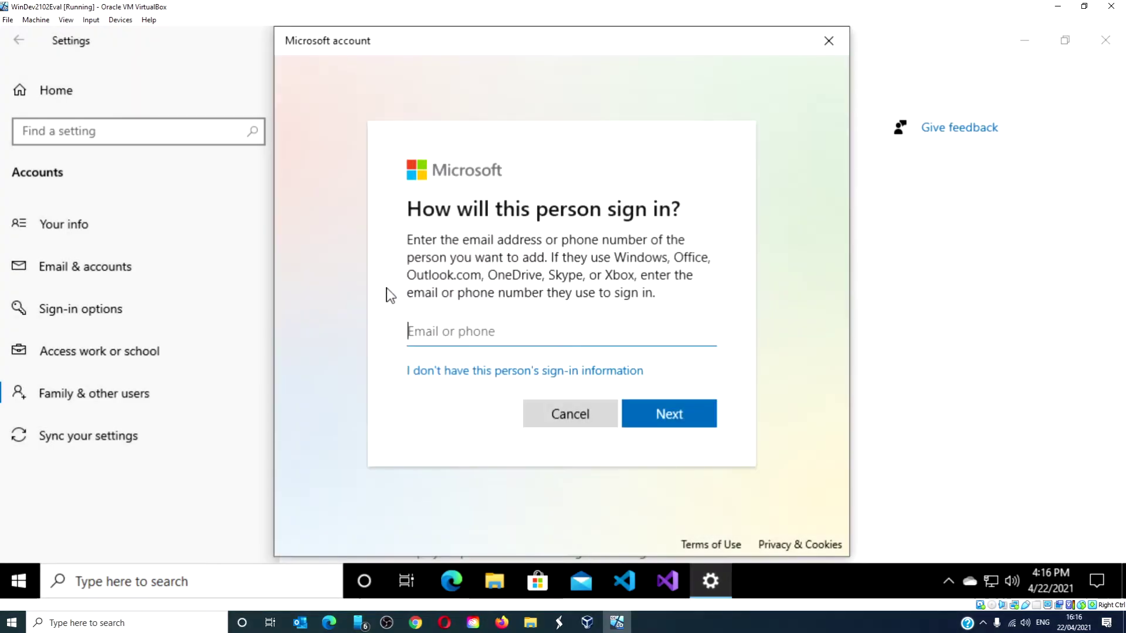
Create local account michael the windows without a Microsoft account, with password and security questions.
click(453, 381)
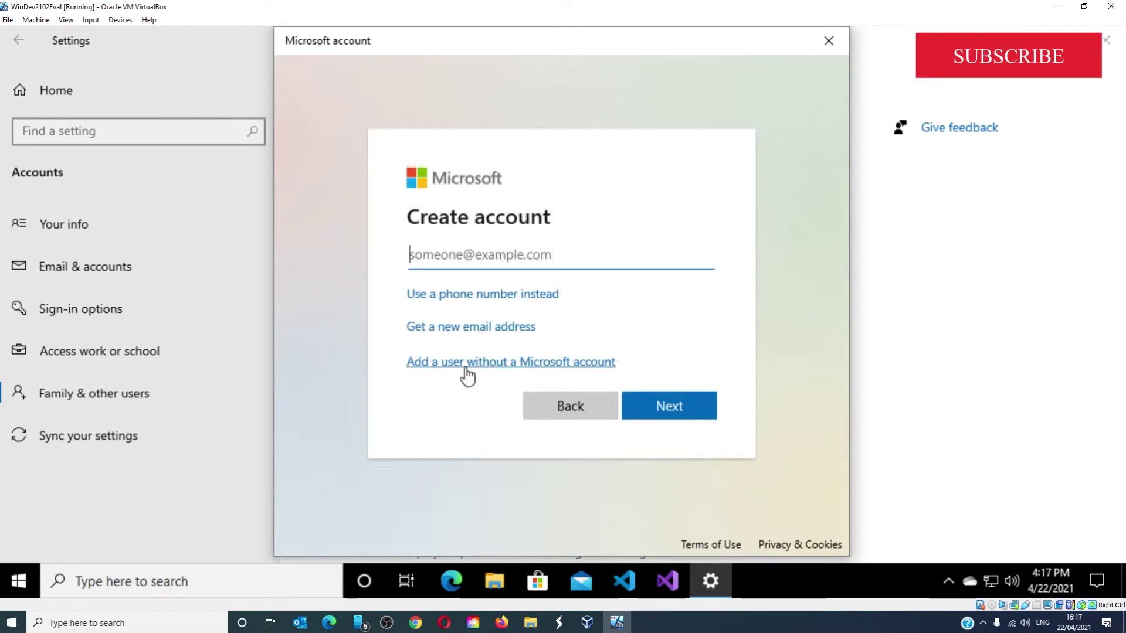
click(466, 367)
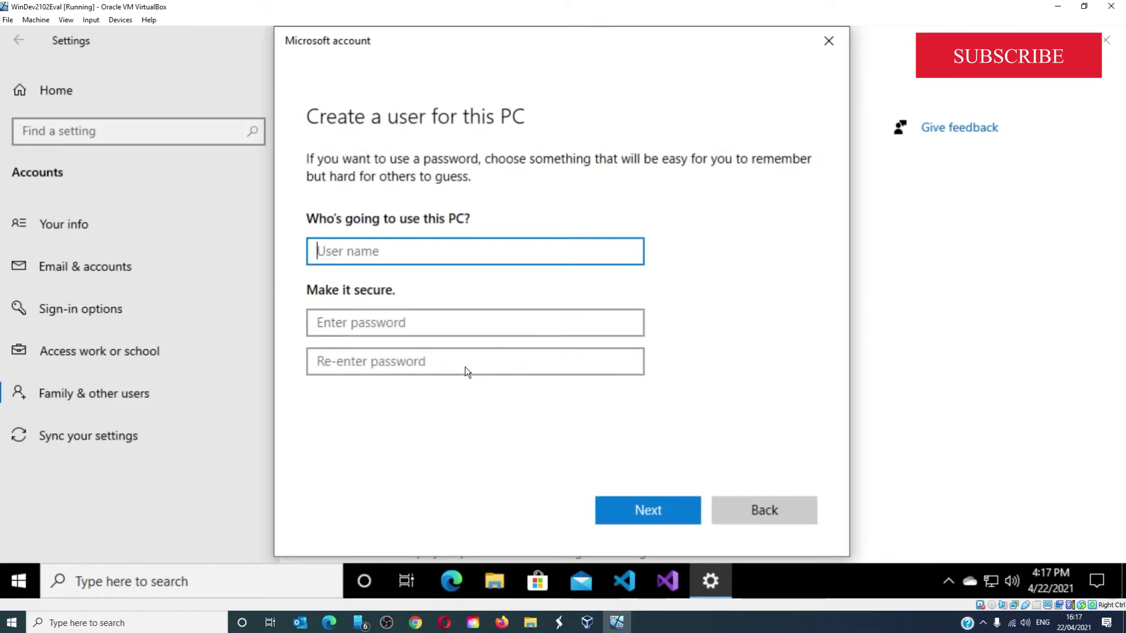
text(michael the windows)
key(Tab)
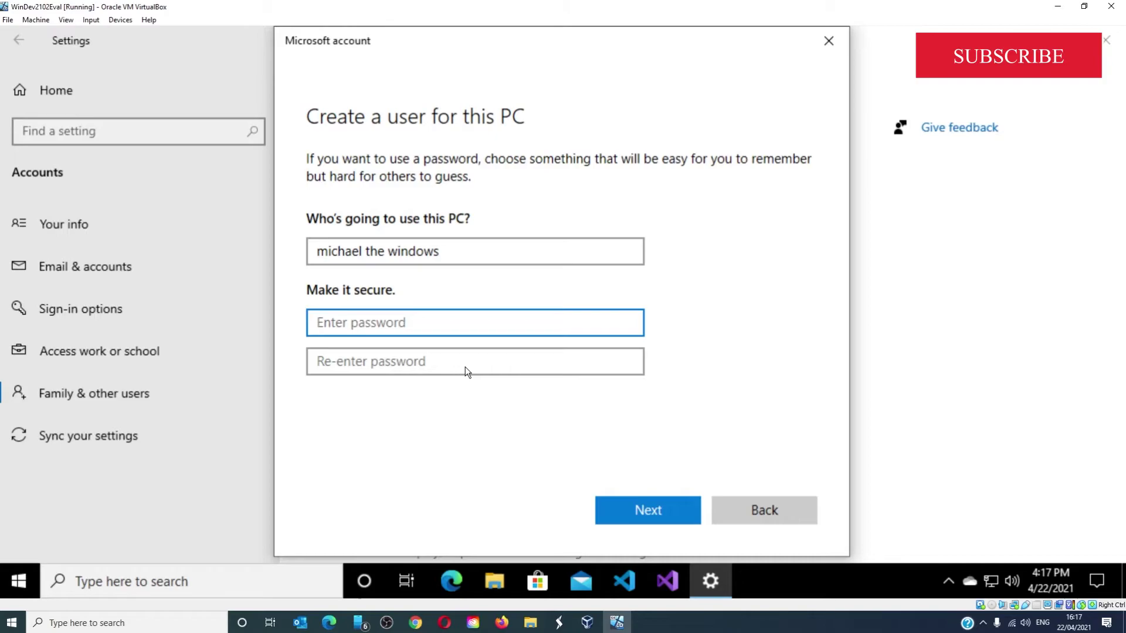
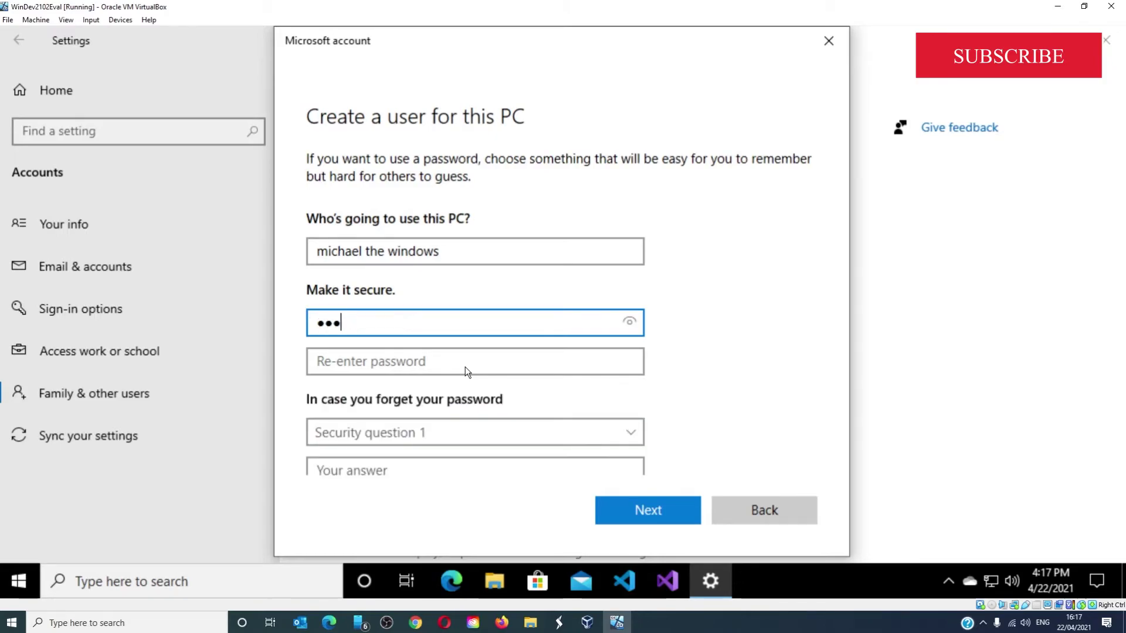
key(Tab)
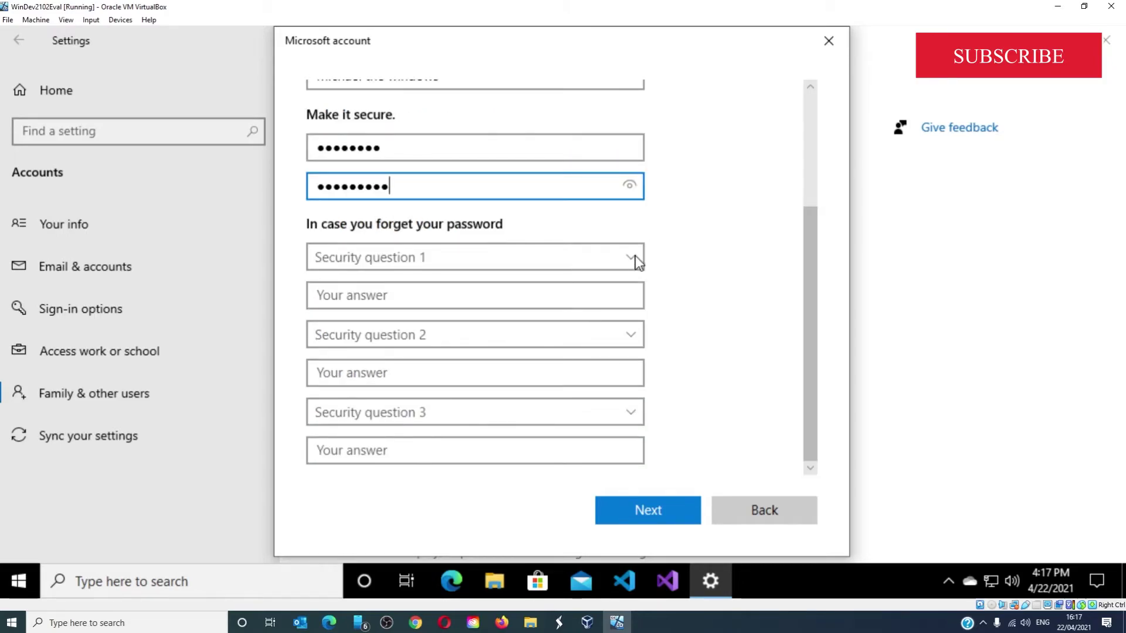
click(633, 257)
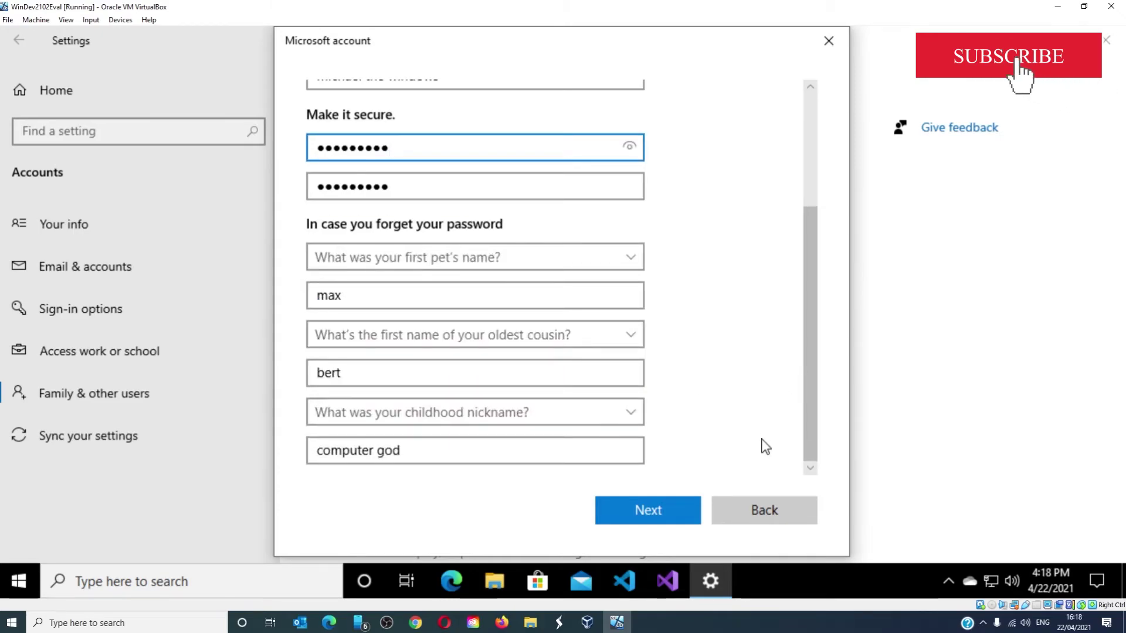
click(679, 520)
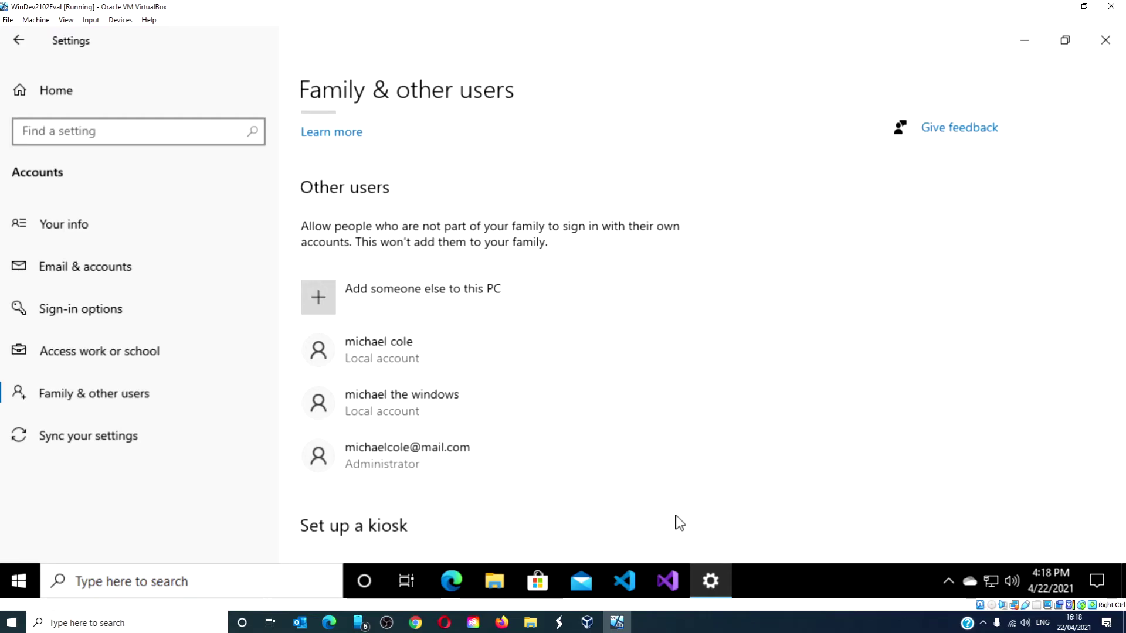
Change the michael the windows account type to Administrator.
click(373, 413)
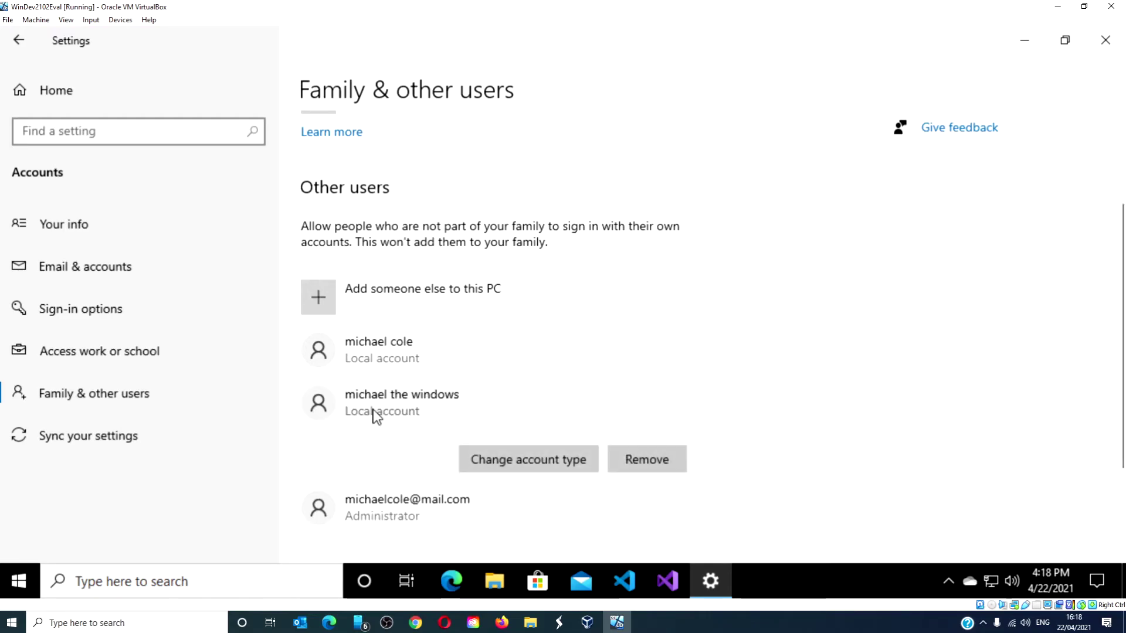
click(495, 455)
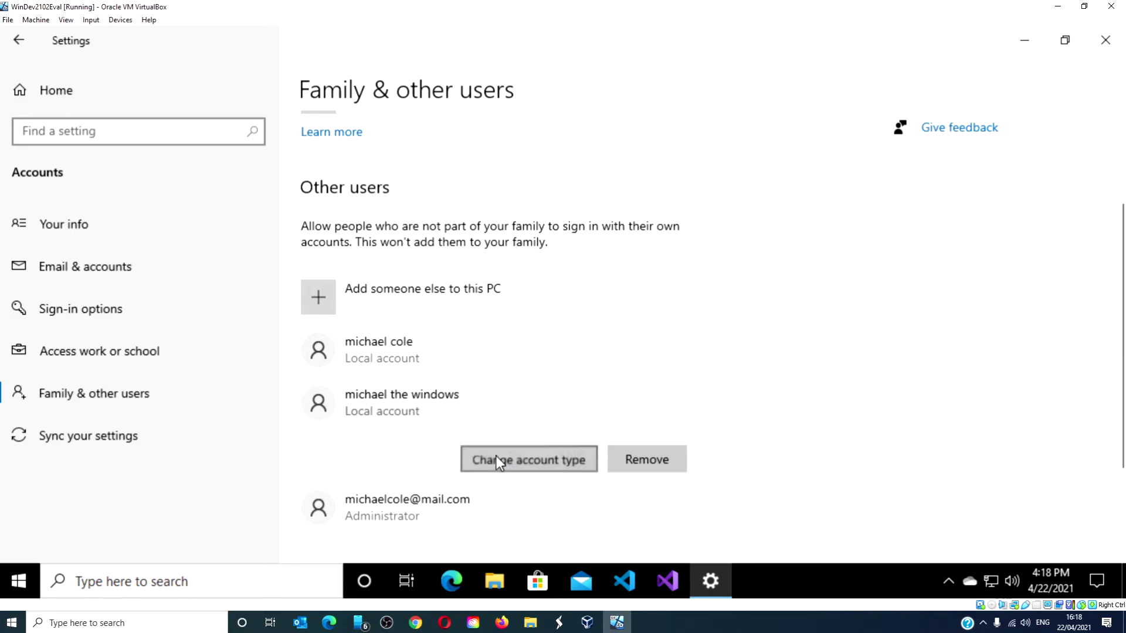
click(523, 320)
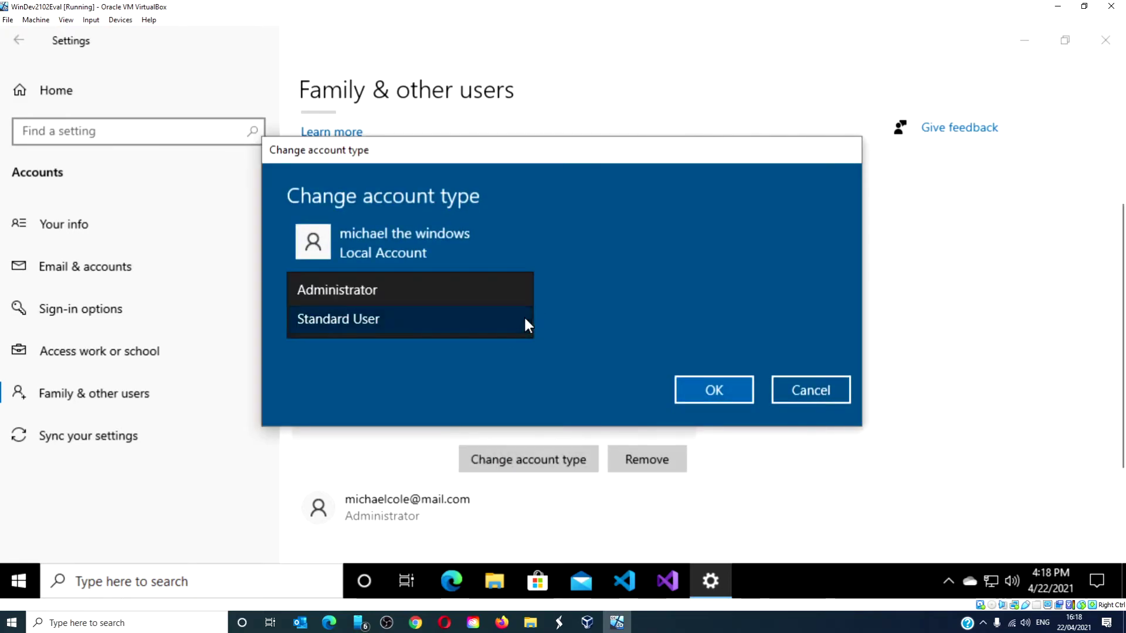
click(486, 299)
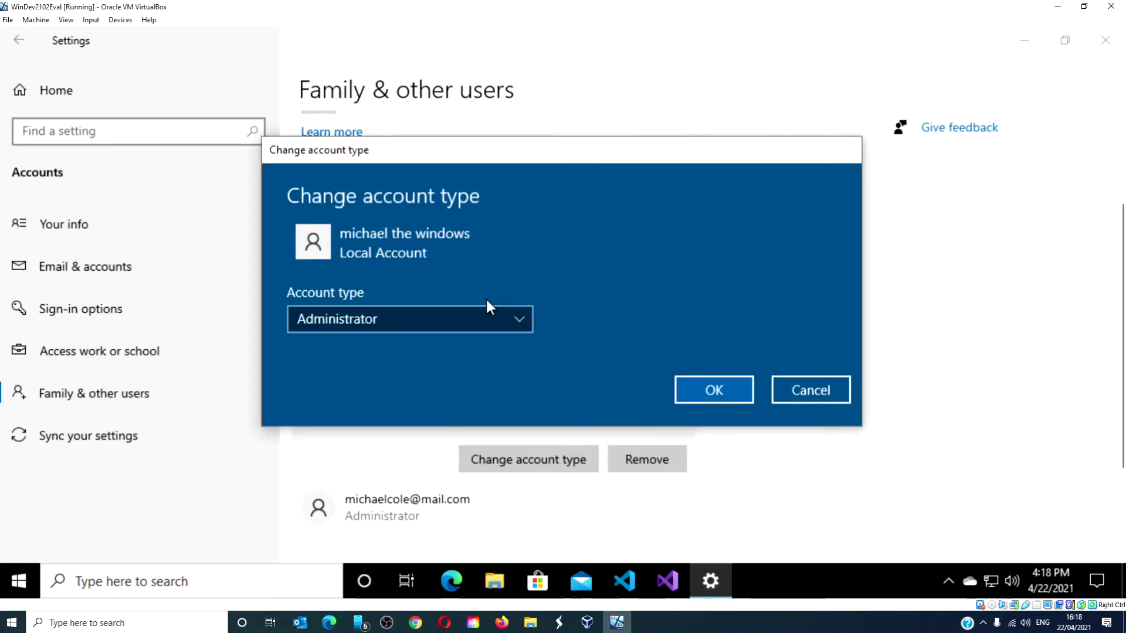
click(712, 389)
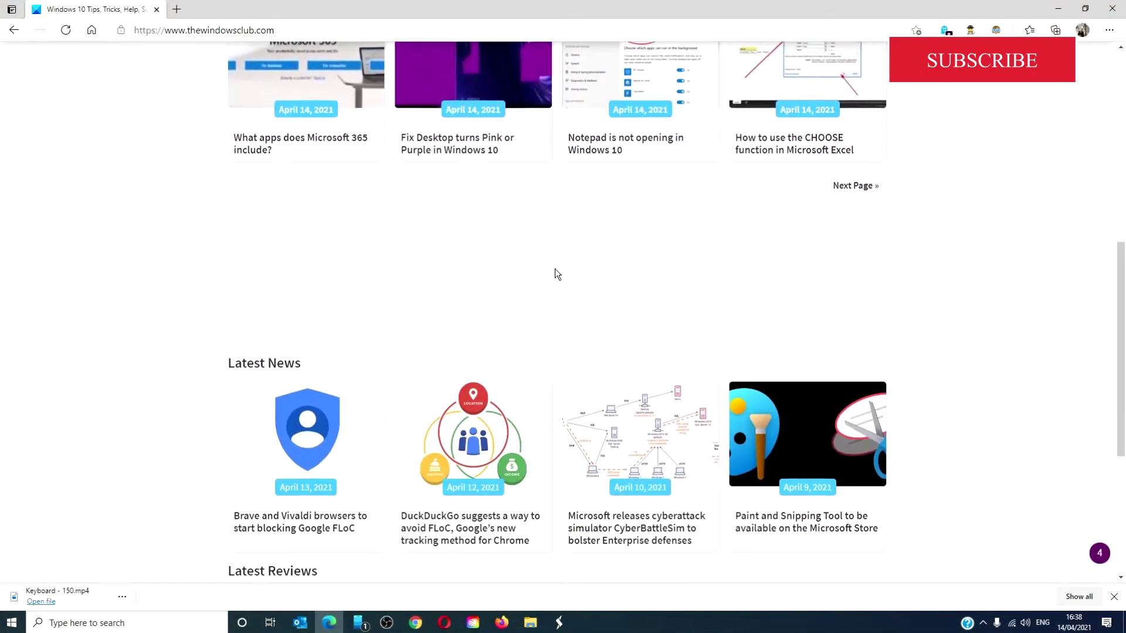
scroll(555, 274, down, 1)
scroll(555, 273, down, 2)
scroll(555, 273, down, 1)
scroll(555, 274, up, 2)
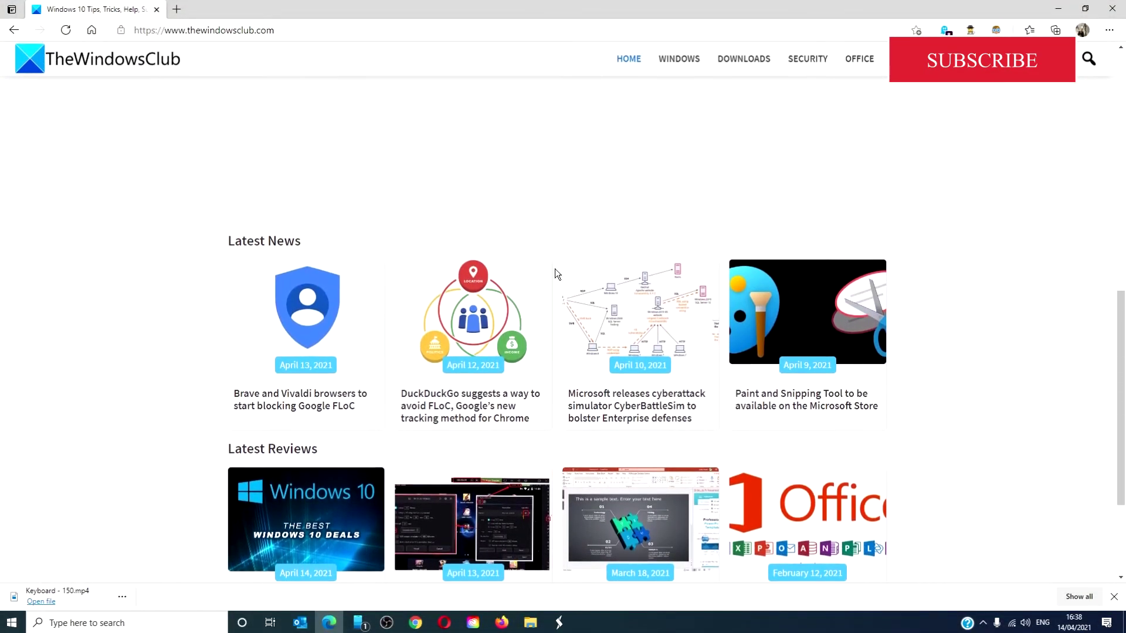
scroll(555, 274, up, 2)
scroll(555, 274, up, 3)
scroll(554, 274, up, 2)
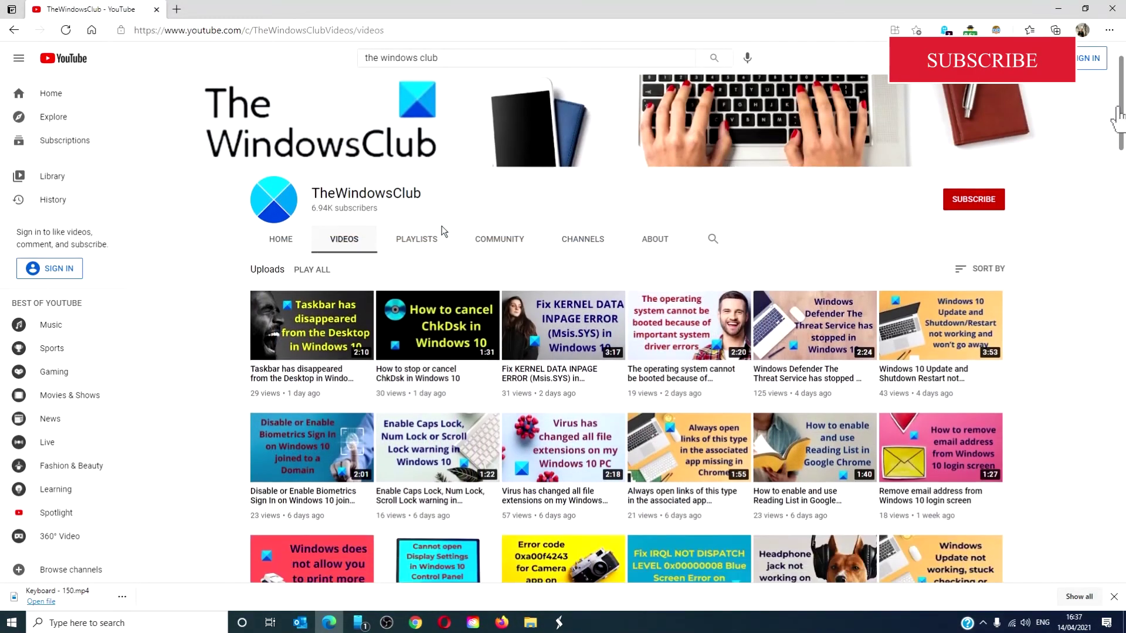
scroll(441, 227, down, 3)
scroll(441, 227, down, 2)
scroll(442, 227, down, 4)
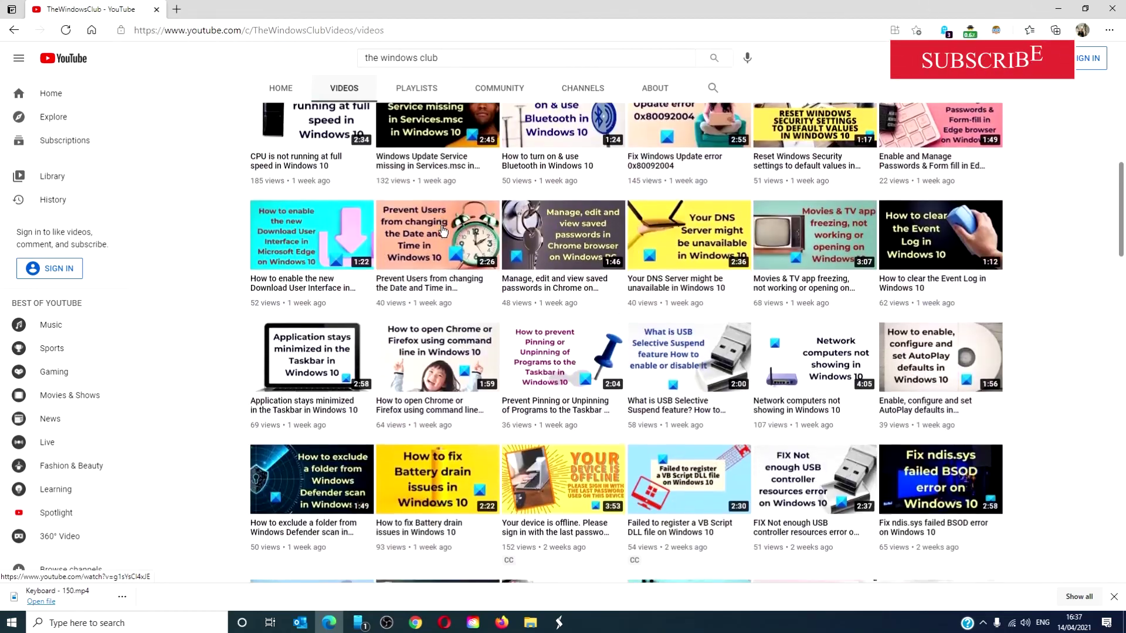
scroll(442, 229, down, 2)
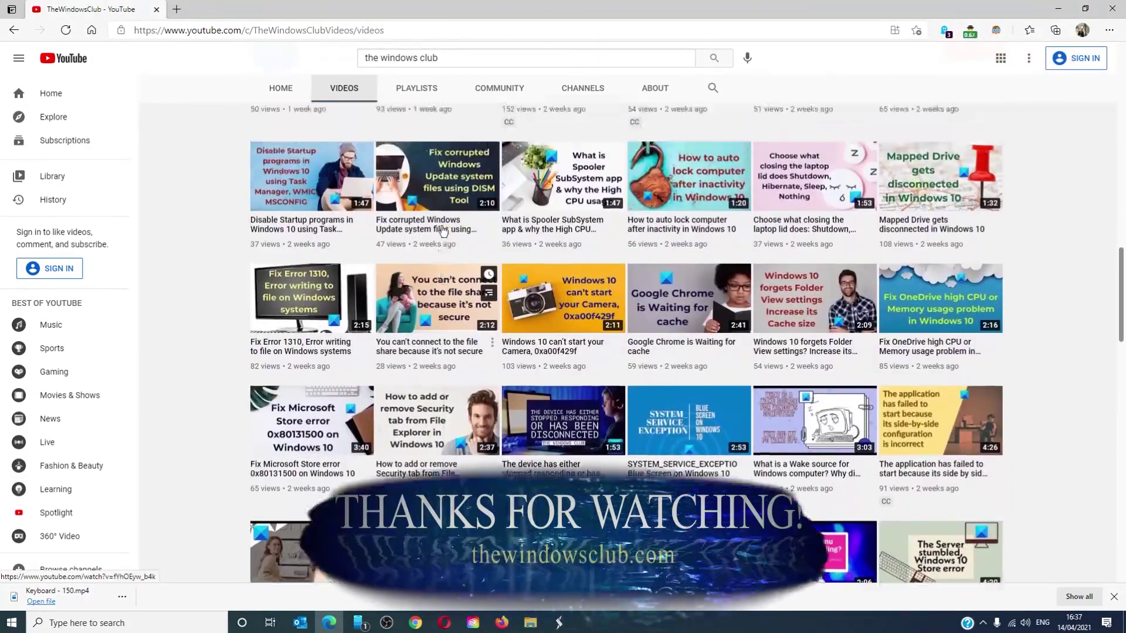
scroll(442, 230, up, 2)
scroll(442, 230, up, 3)
scroll(442, 230, up, 3)
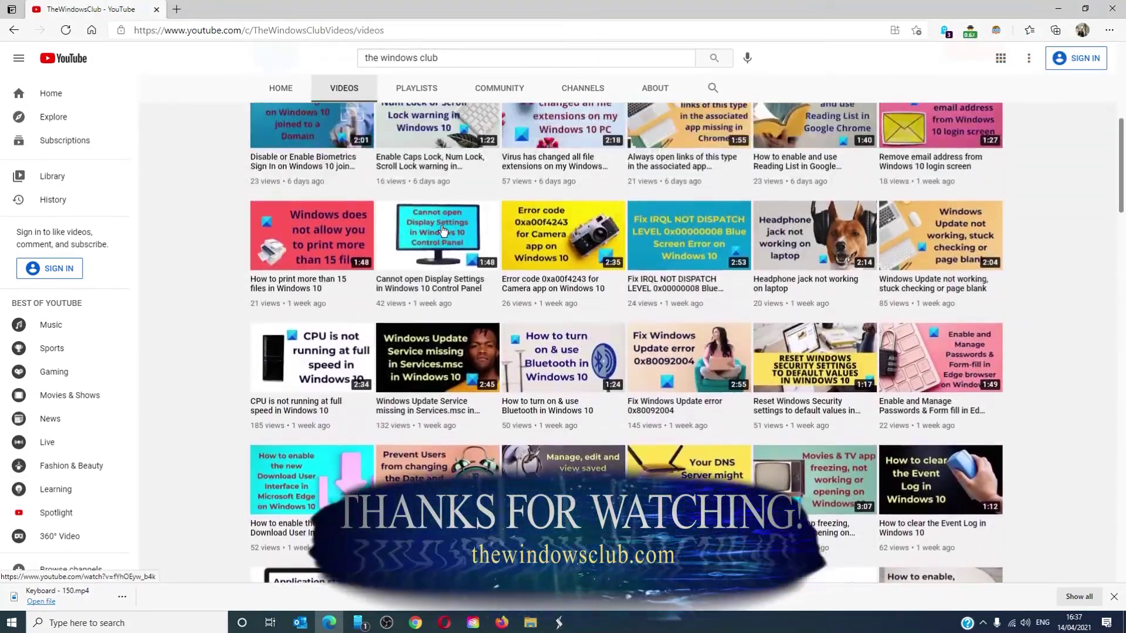
scroll(443, 230, up, 3)
scroll(442, 230, up, 3)
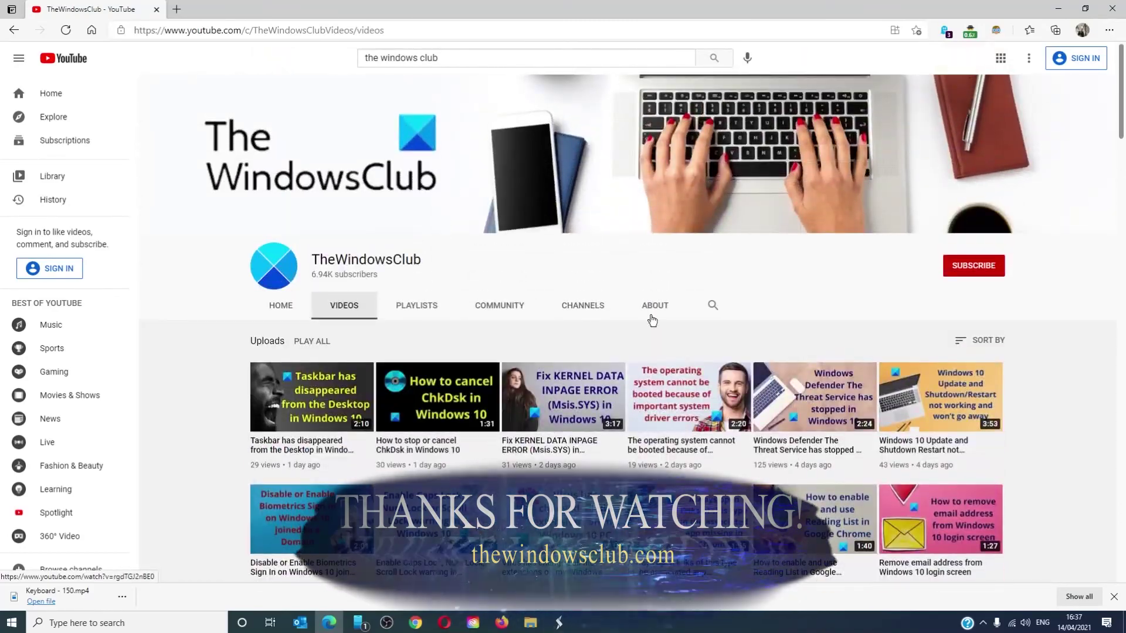